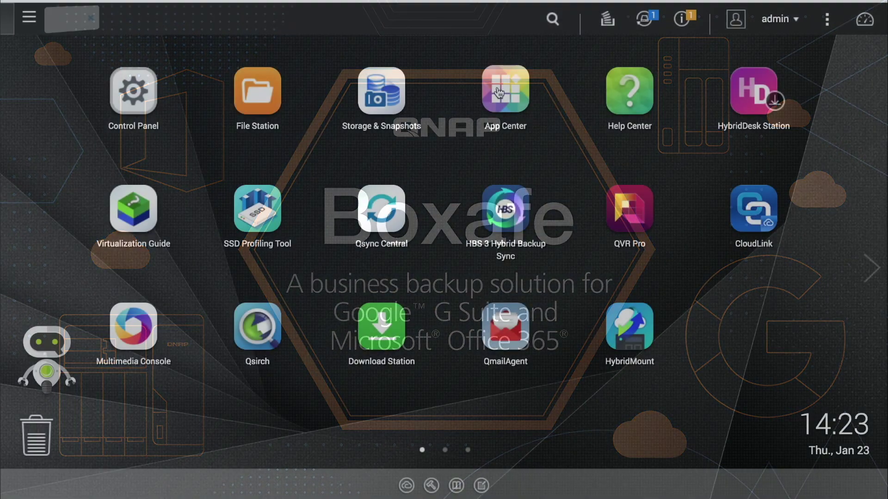
Install Boxafe 1.0.359 from App Center and launch it to its Welcome page.
left_click(497, 87)
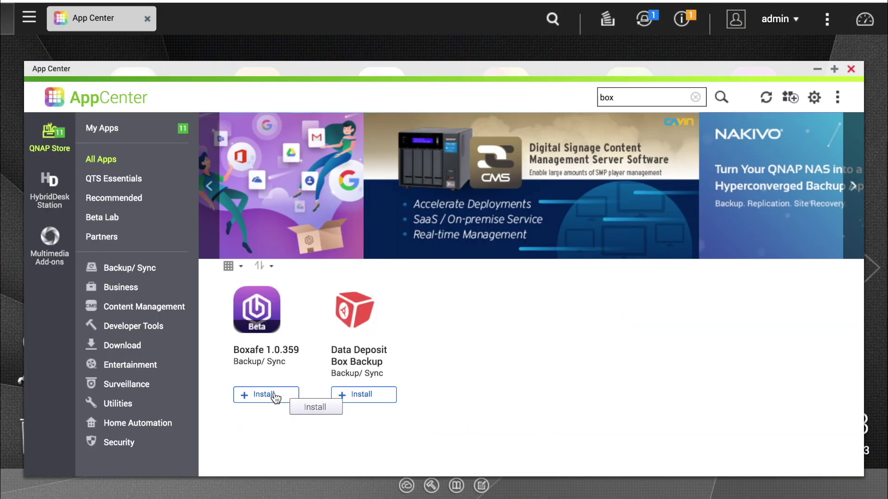
left_click(273, 395)
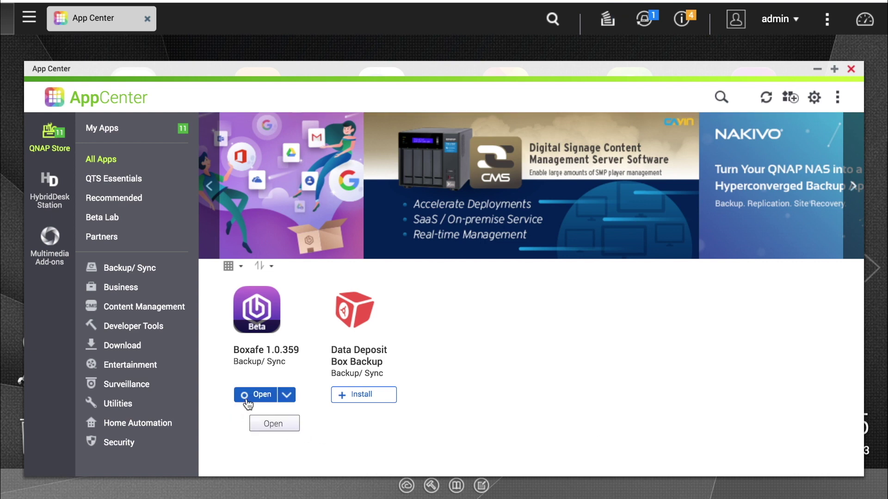
left_click(256, 397)
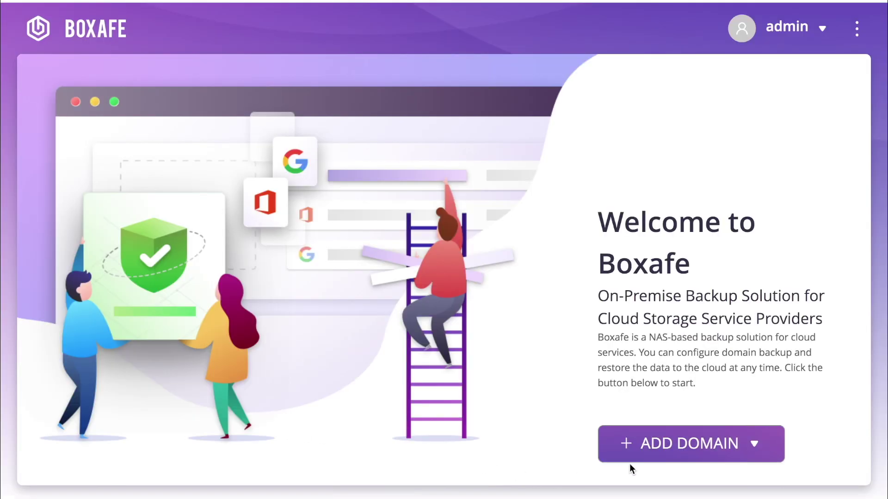
Add G Suite domain boxafetest.com with the admin e-mail and its service key file.
left_click(647, 441)
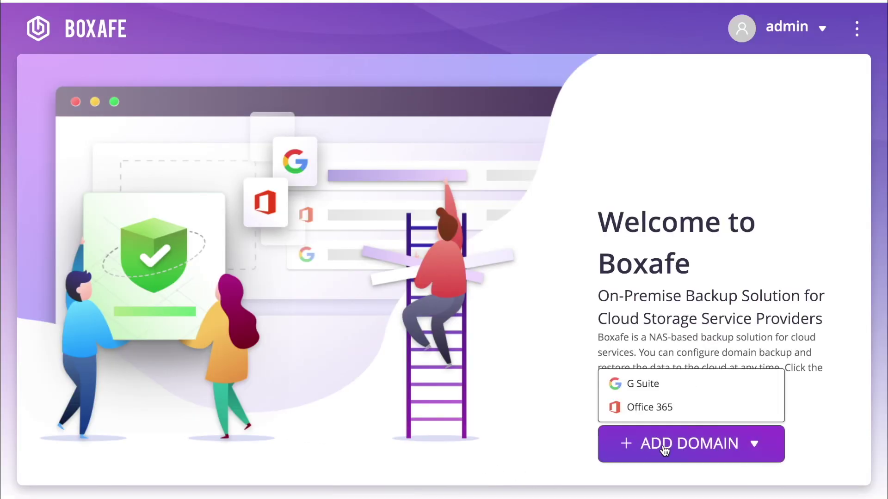
left_click(666, 386)
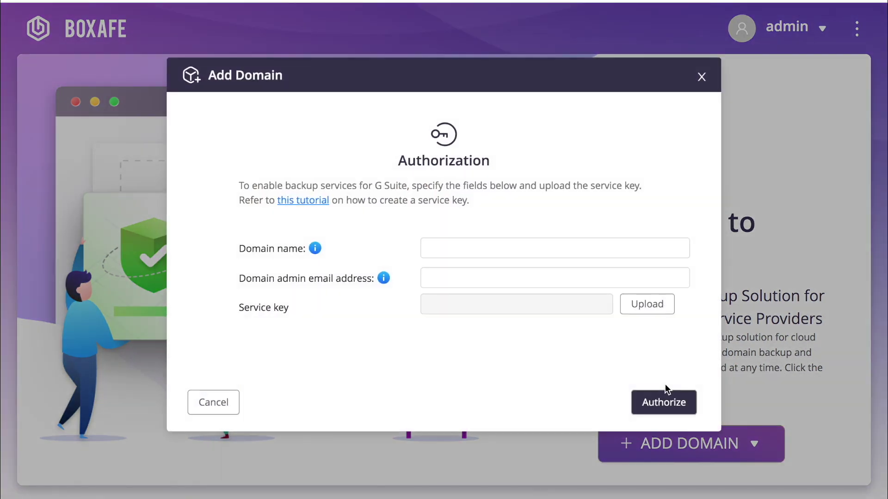
left_click(541, 247)
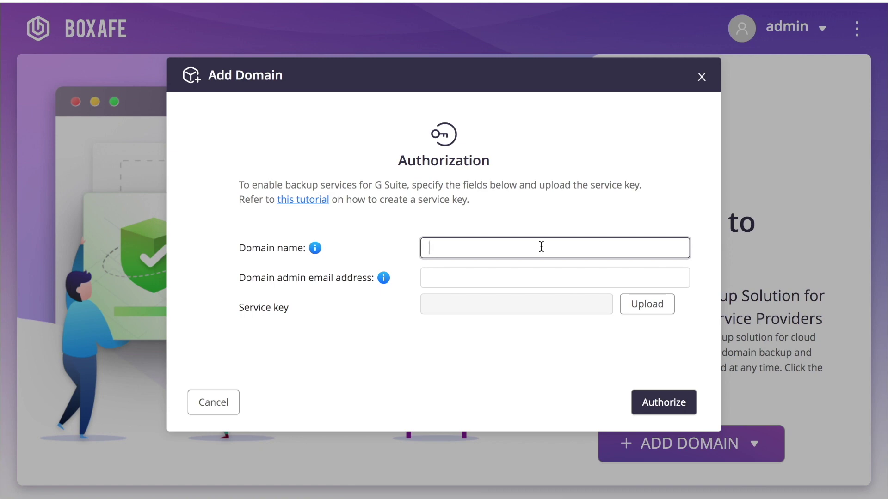
type("boxaf")
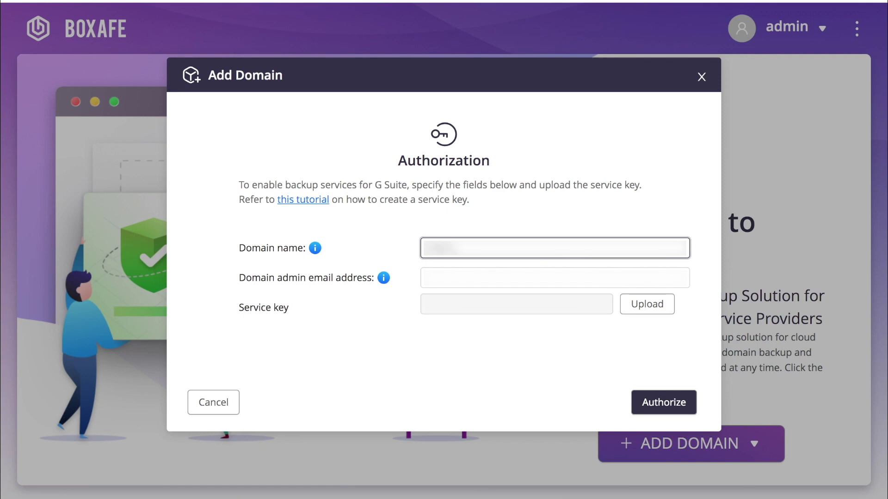
type("etest.com")
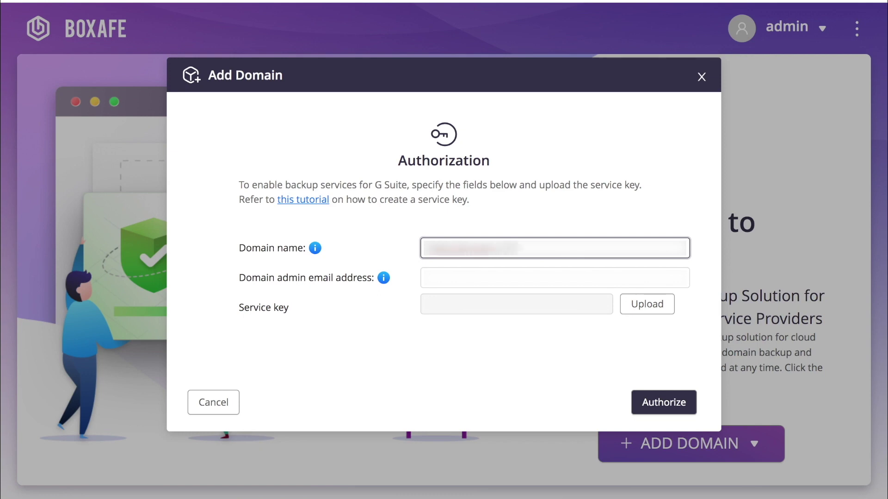
key("Tab")
key("ctrl+v")
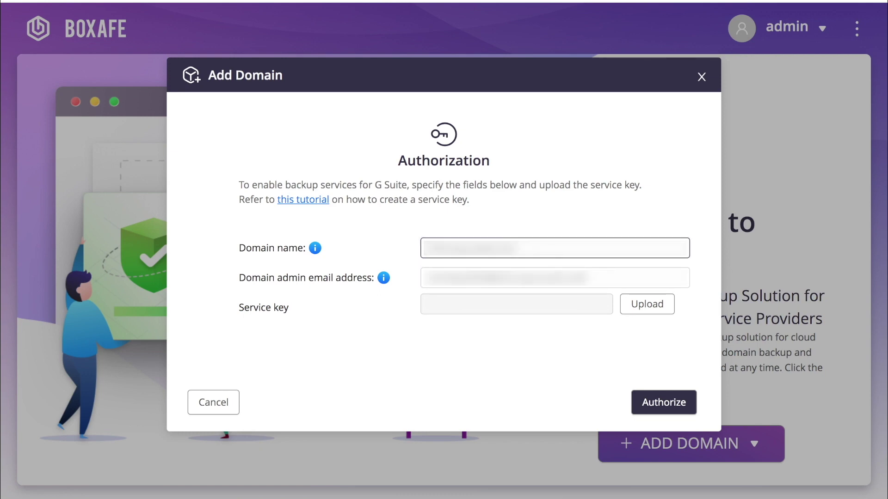
left_click(627, 304)
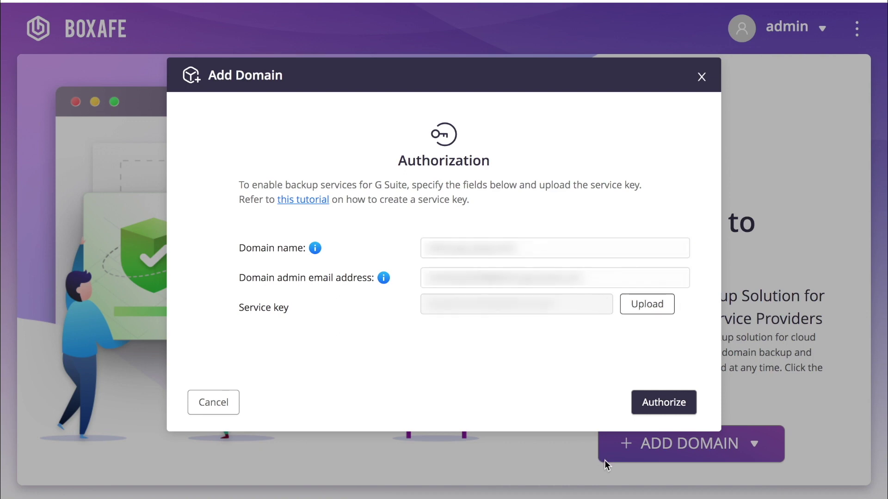
Authorize boxafetest.com with Email, Contacts, Calendar and Drive enabled, then continue to Backup Schedule.
left_click(658, 407)
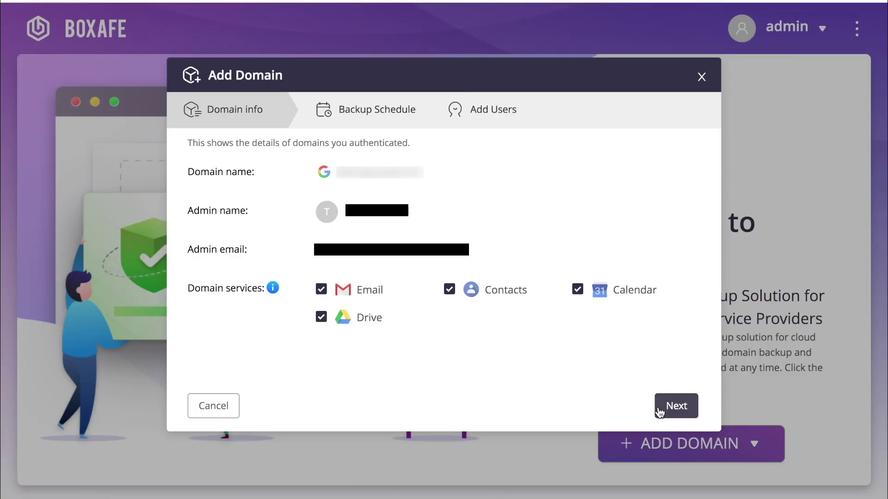
left_click(676, 406)
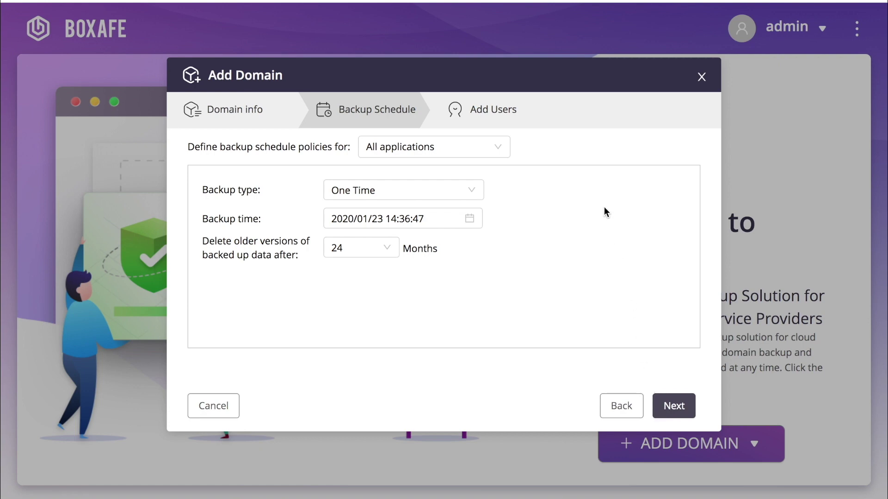
Use one policy for all applications with Auto backups running once a day.
left_click(493, 151)
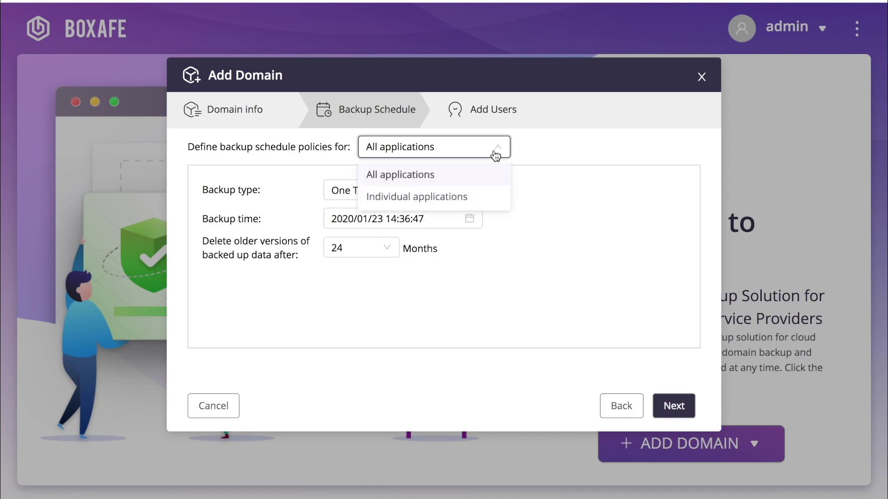
left_click(496, 155)
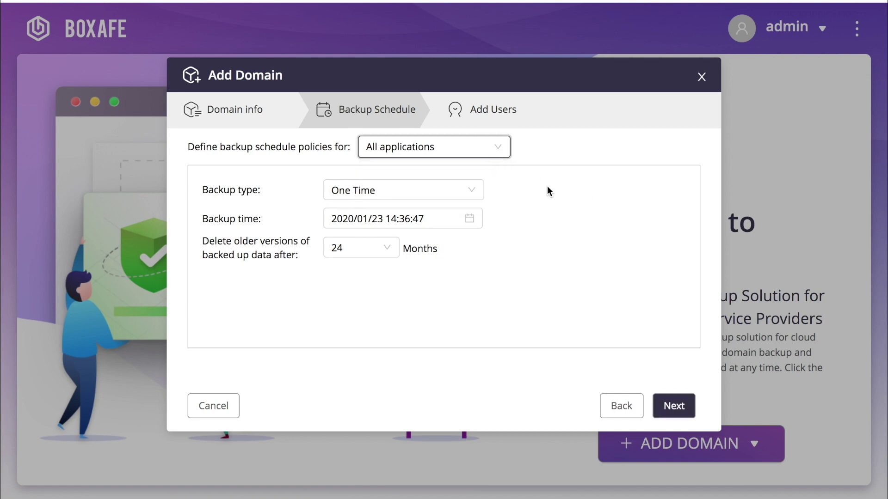
left_click(476, 194)
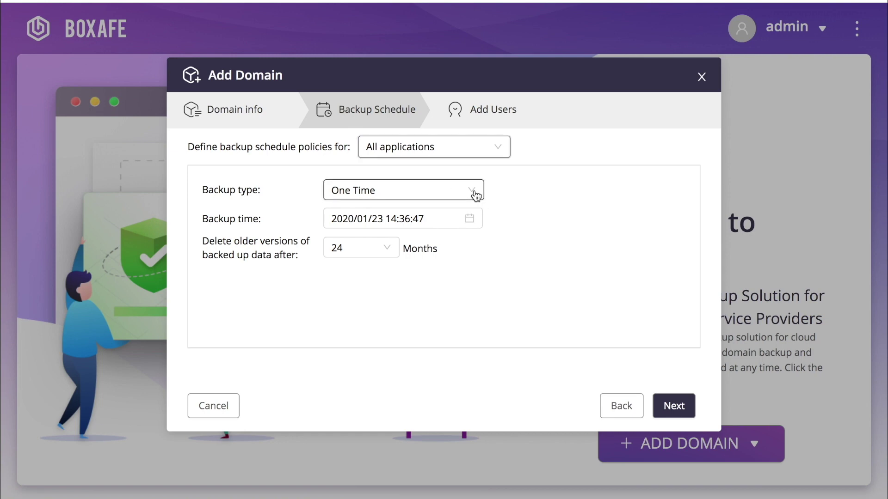
left_click(475, 194)
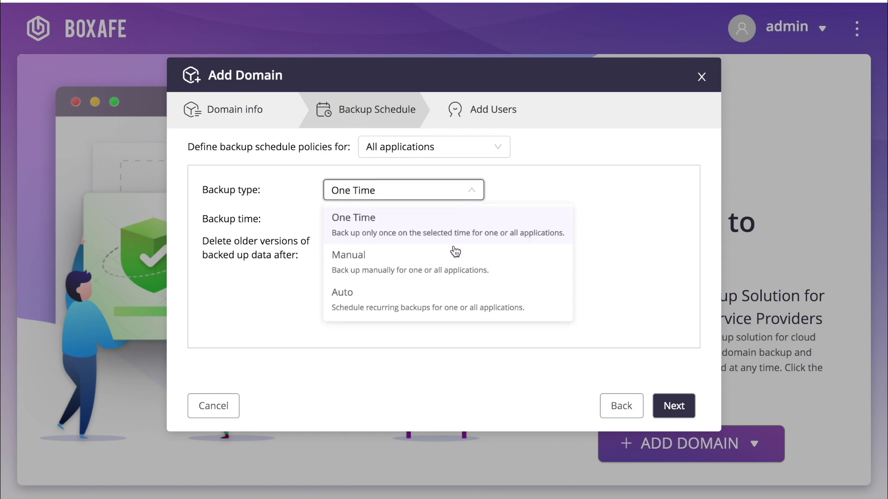
left_click(447, 312)
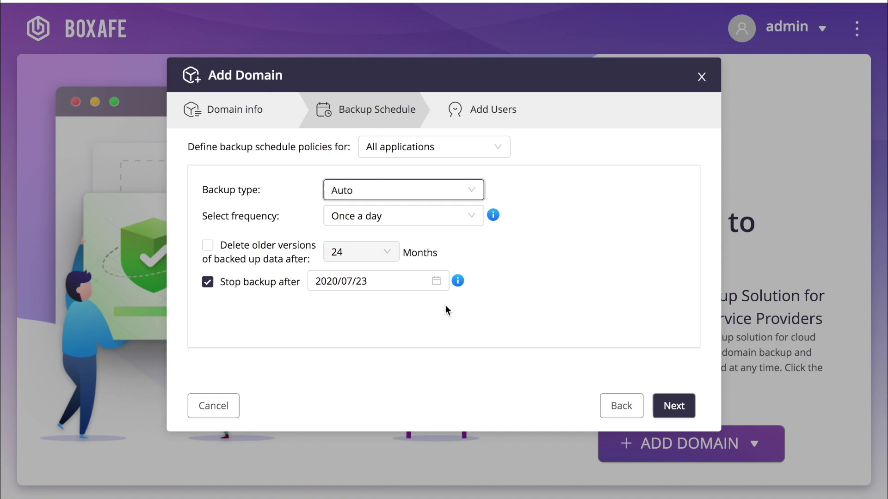
left_click(472, 217)
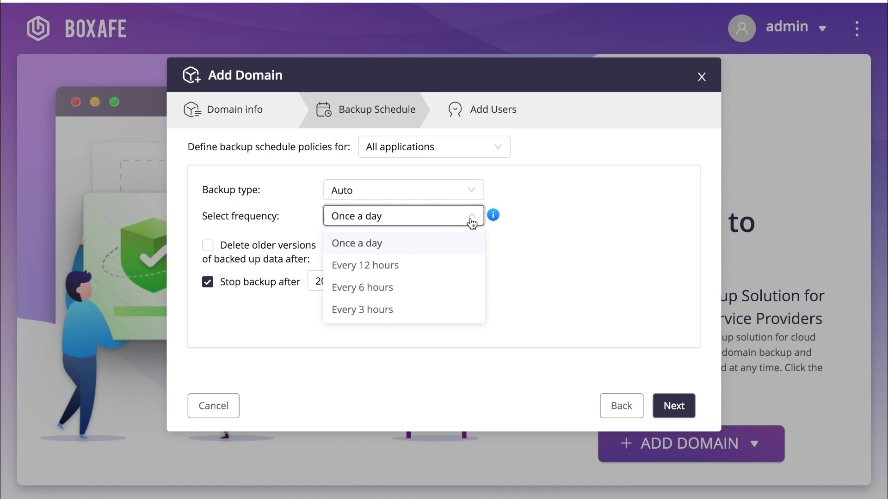
left_click(472, 224)
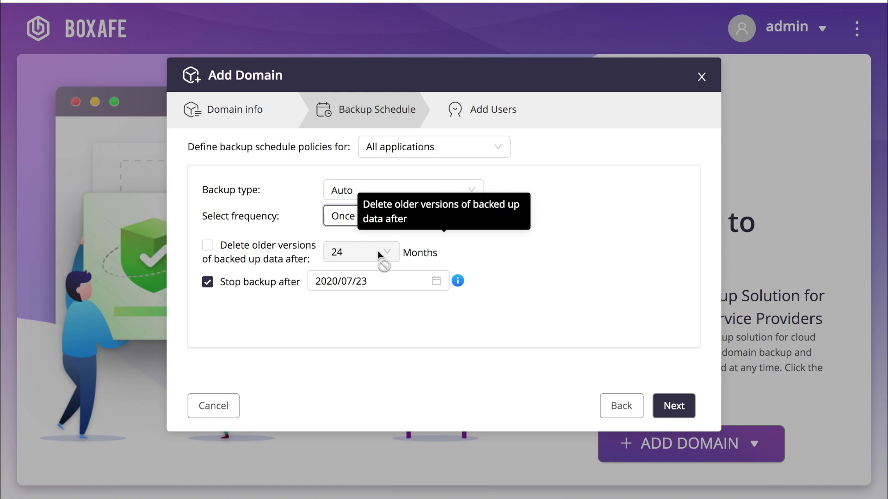
Leave 'Delete older versions' unticked and turn off 'Stop backup after'.
left_click(207, 246)
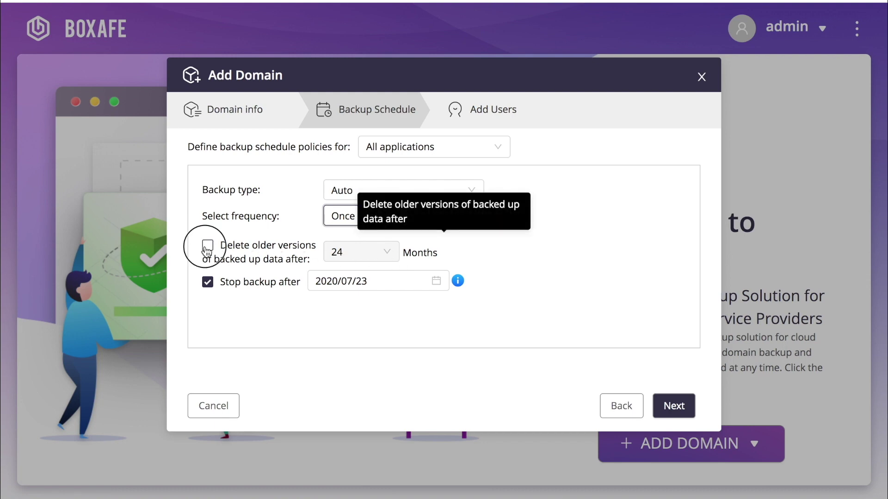
left_click(373, 253)
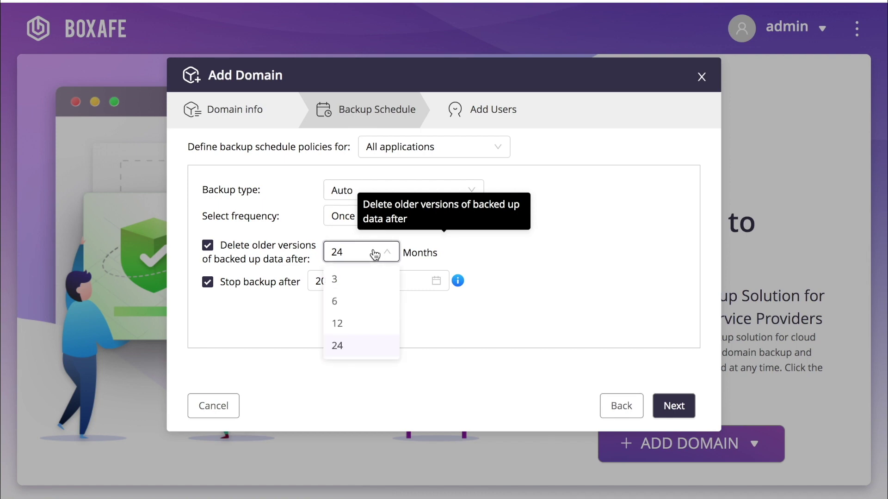
left_click(337, 253)
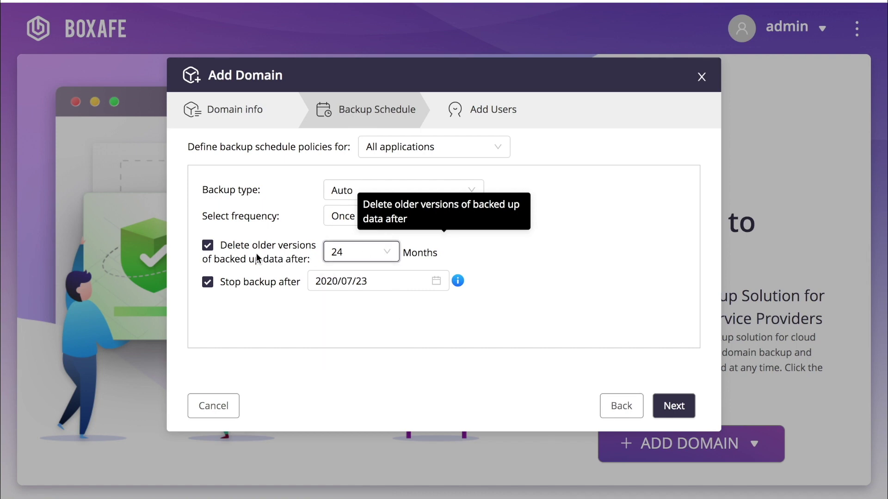
left_click(208, 245)
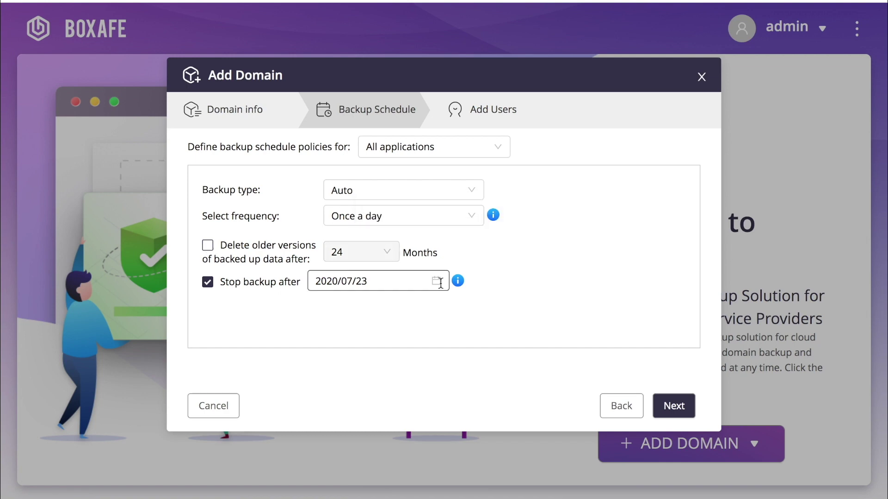
left_click(207, 283)
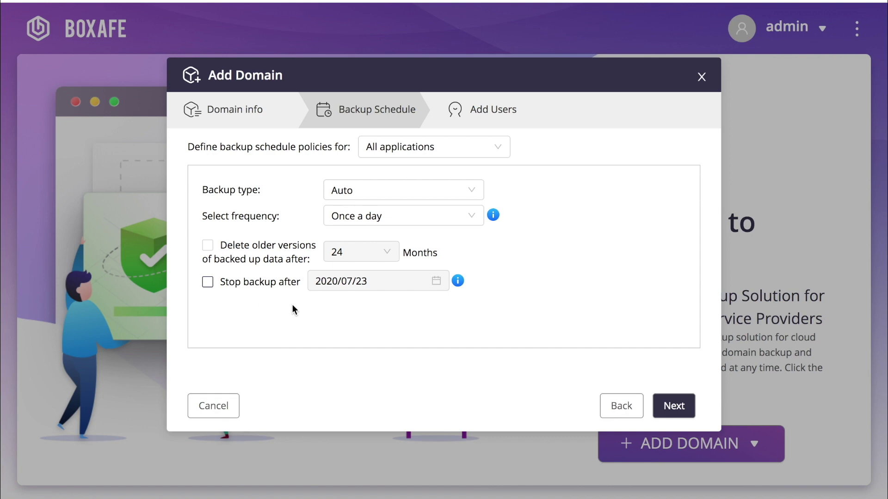
Select the three domain users for backup and add the domain.
left_click(679, 409)
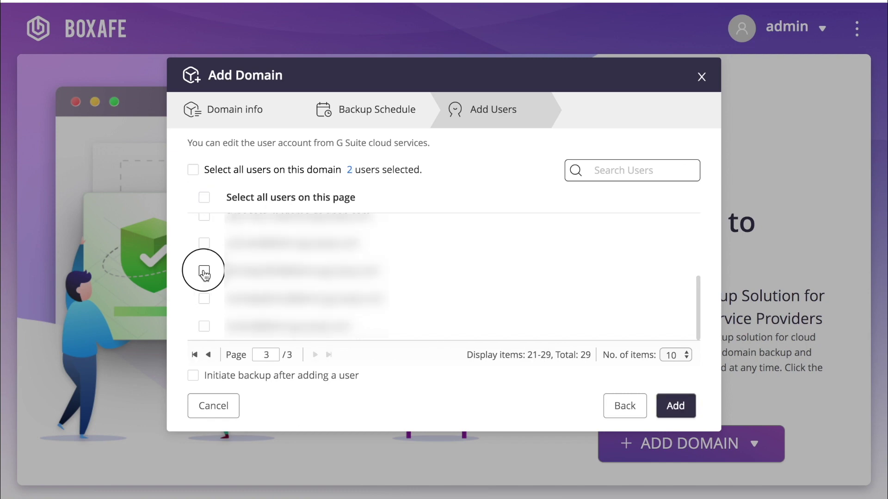
left_click(204, 271)
left_click(681, 409)
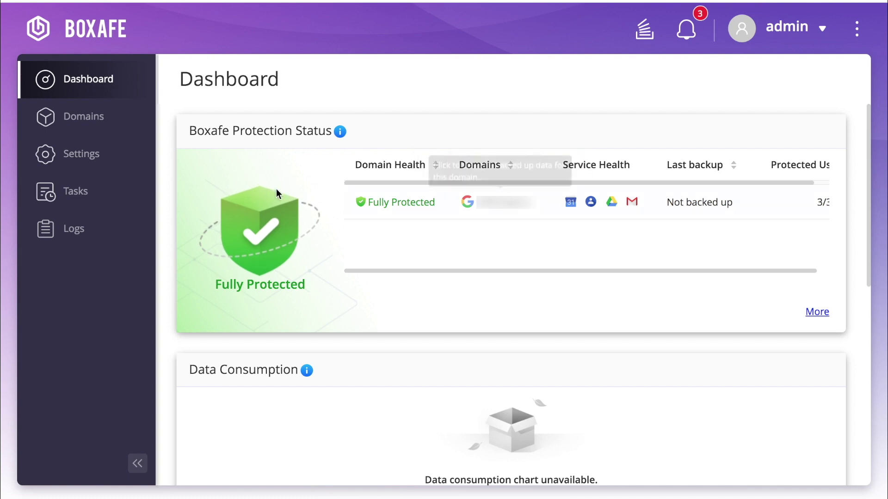
Open Domains to see boxafetest.com listed as Fully Protected with 3 users.
left_click(107, 116)
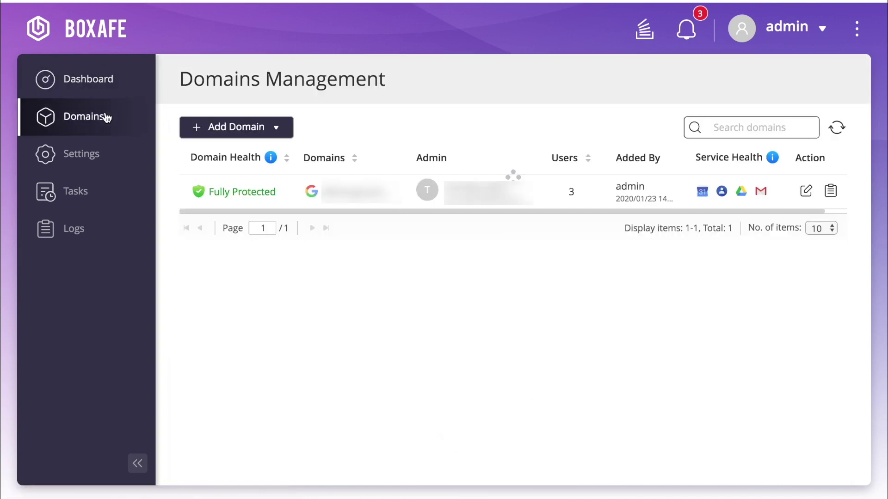
Browse the Settings, Tasks and Logs pages.
left_click(97, 159)
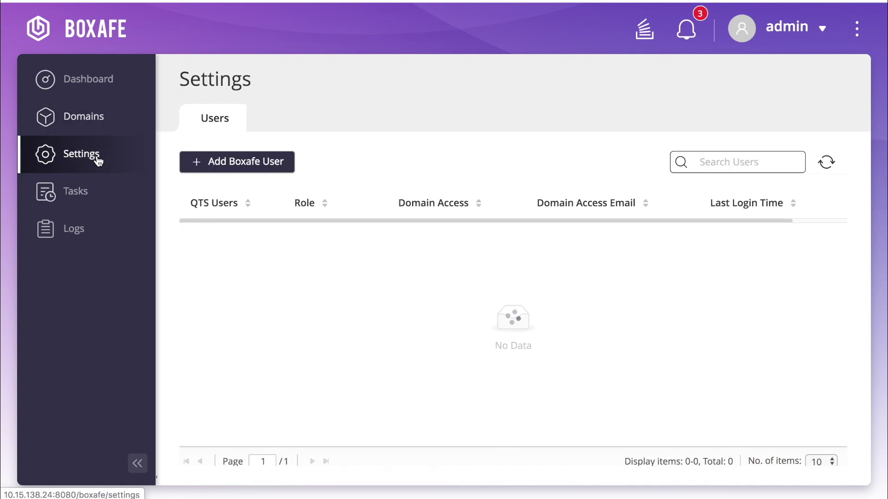
left_click(88, 200)
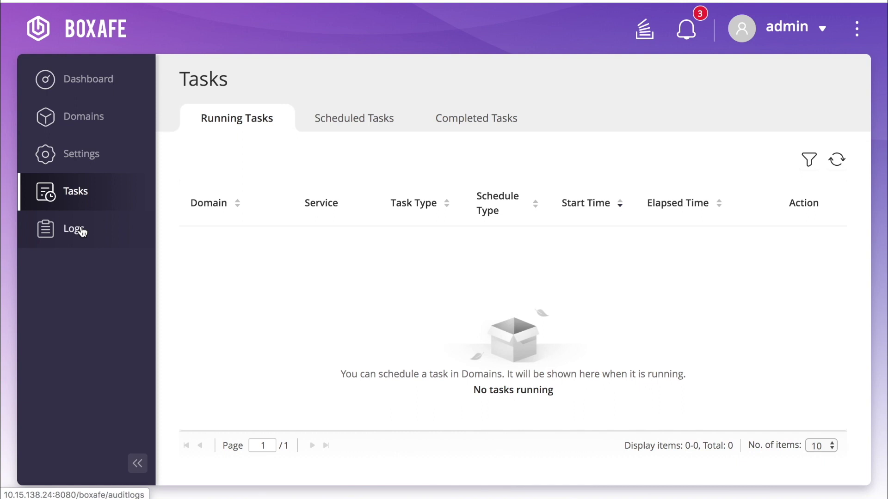
left_click(83, 232)
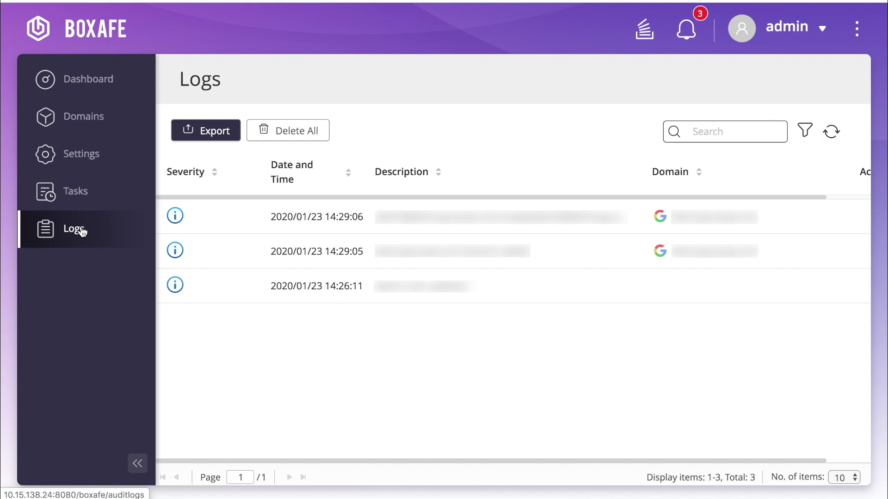
From the Dashboard, select all three boxafetest.com users and run Backup Now.
left_click(98, 82)
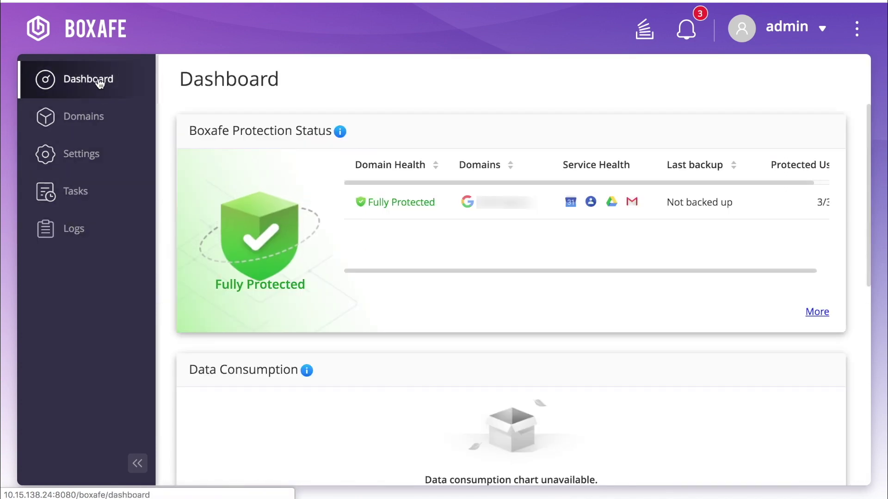
left_click(483, 203)
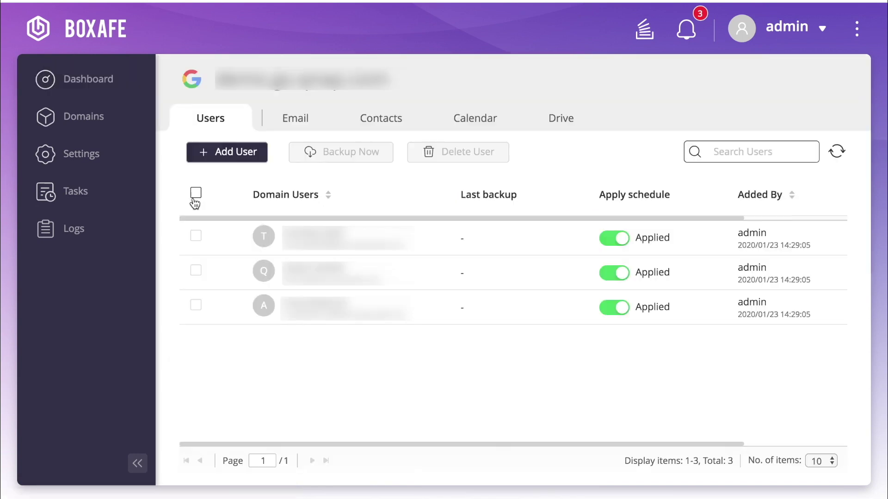
left_click(196, 194)
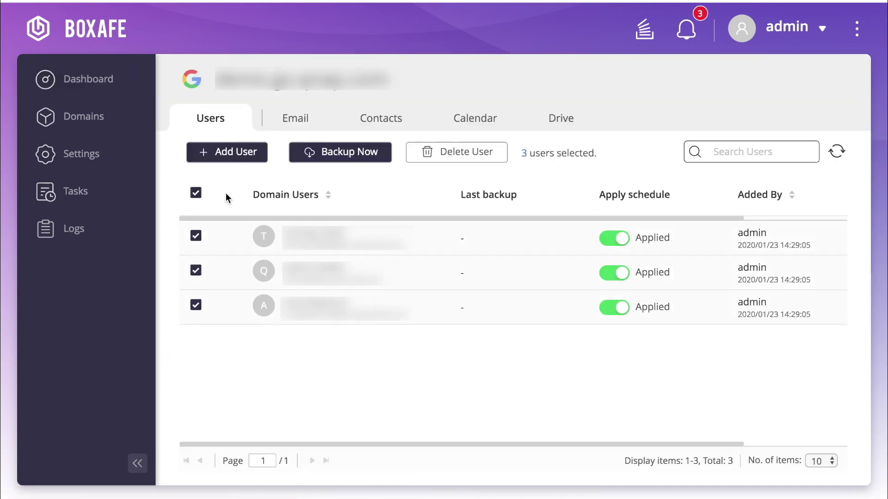
left_click(341, 154)
left_click(500, 276)
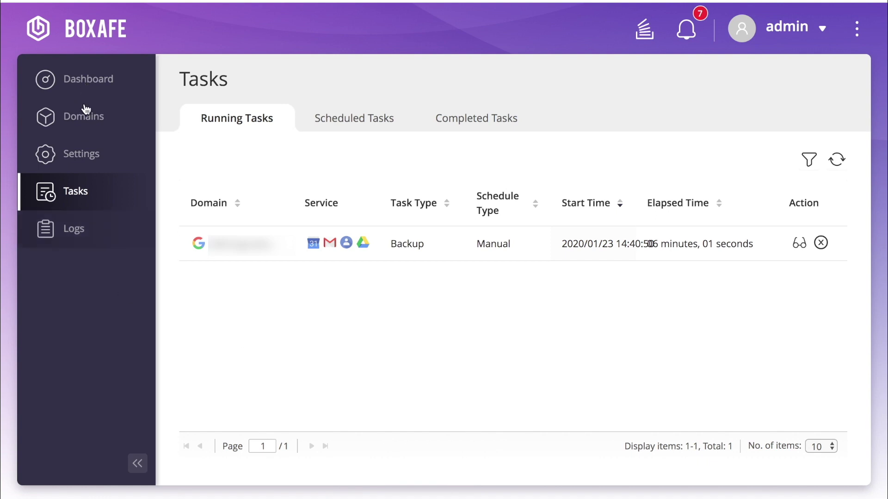
Open boxafetest.com's backed-up data from Domains and browse its Email and Contacts tabs.
left_click(86, 123)
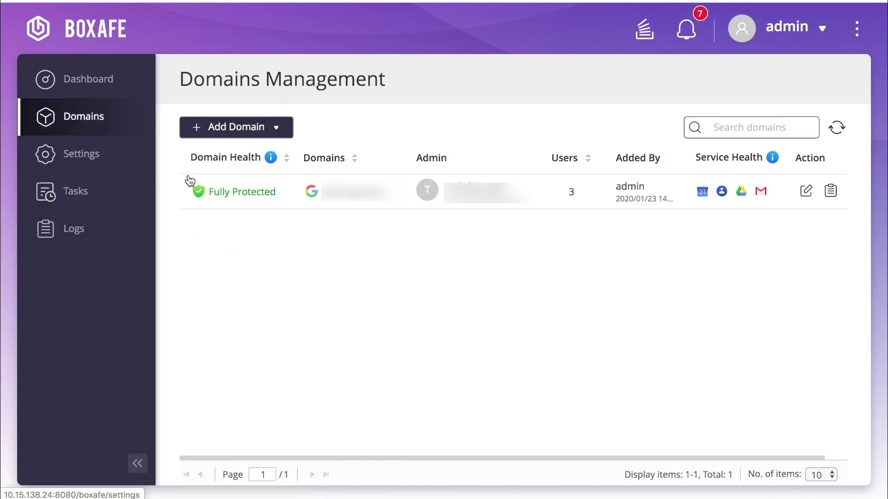
left_click(354, 202)
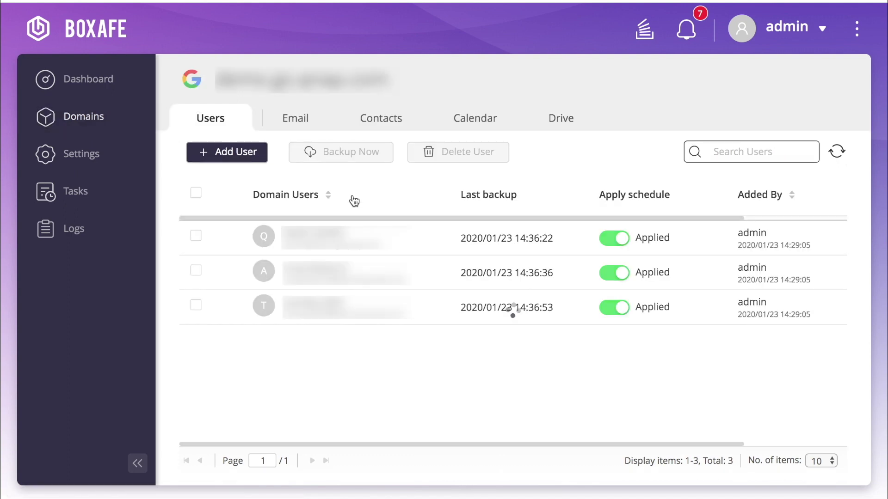
left_click(305, 121)
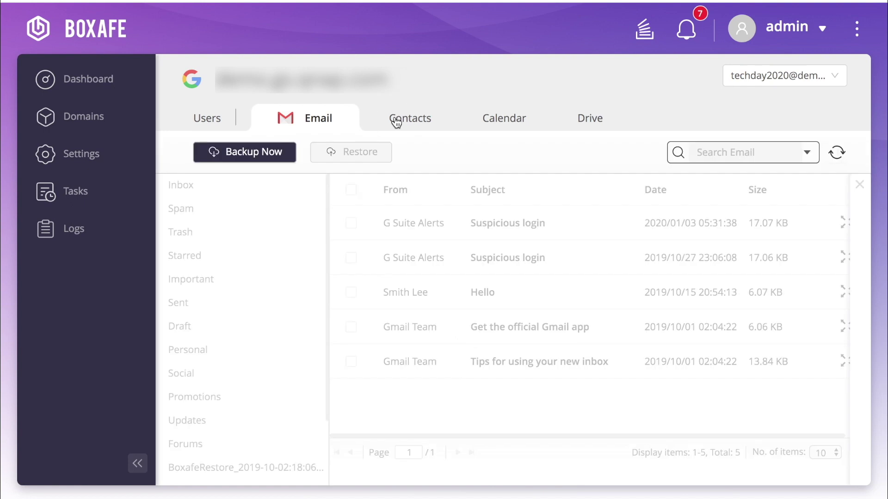
left_click(396, 122)
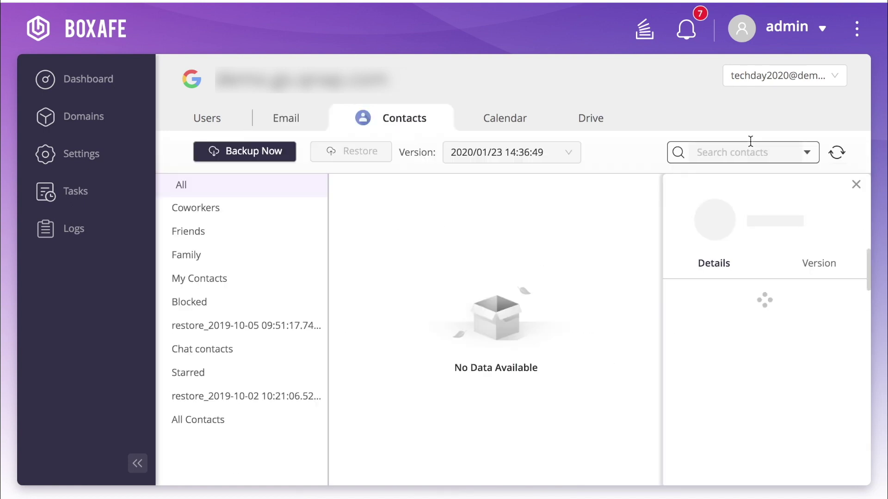
left_click(749, 151)
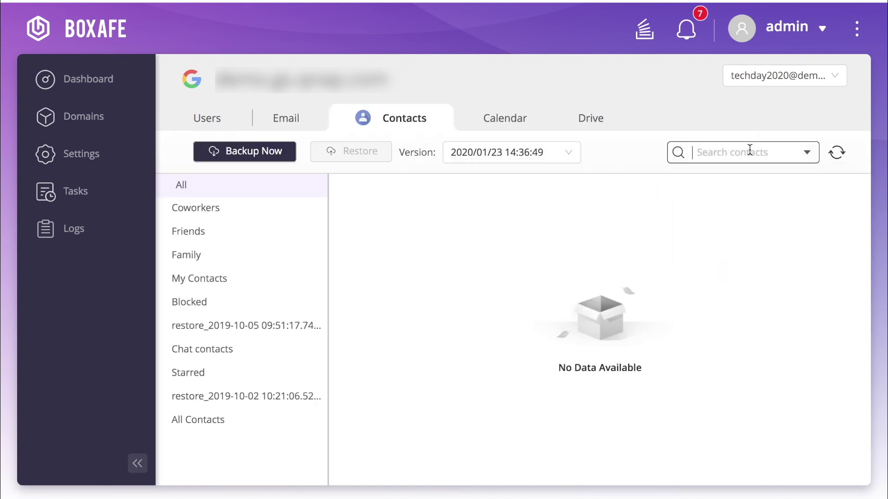